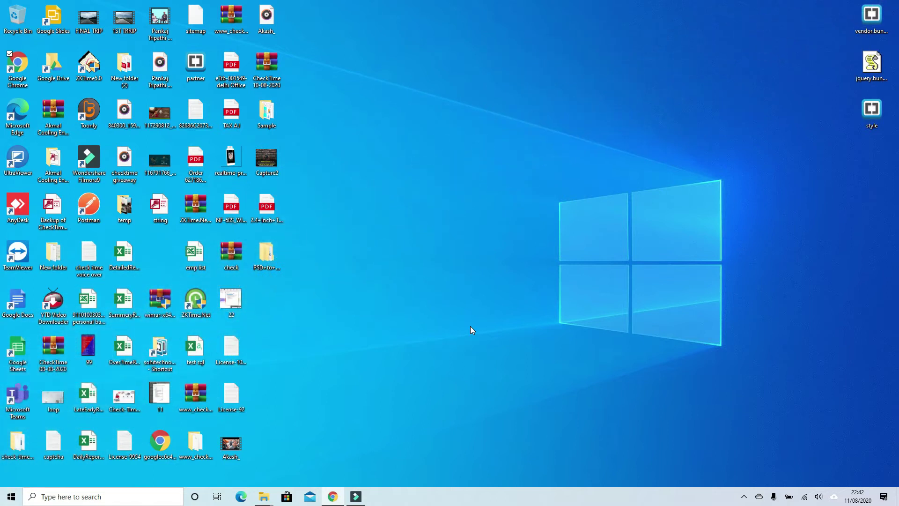
Run the CheckTime setup from the Check Time 1.1.0.20 User Permission V501 folder
mouse_move(265, 499)
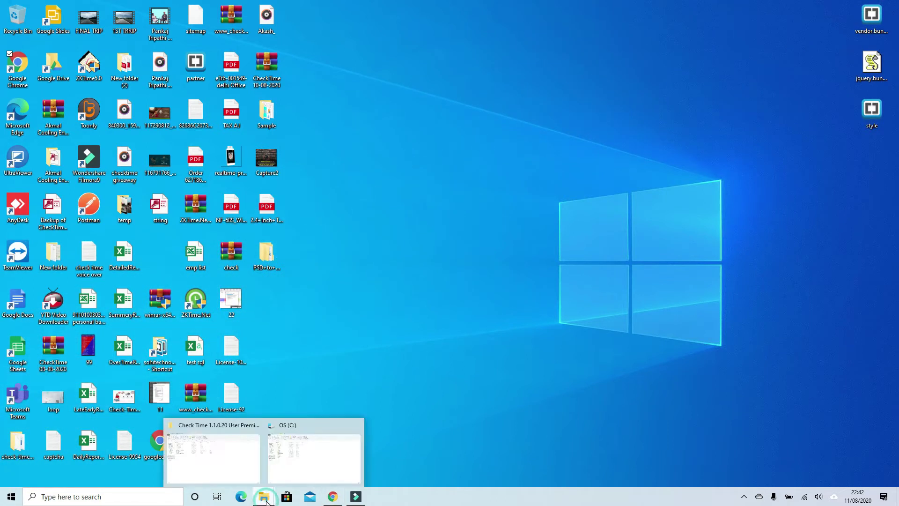
left_click(240, 465)
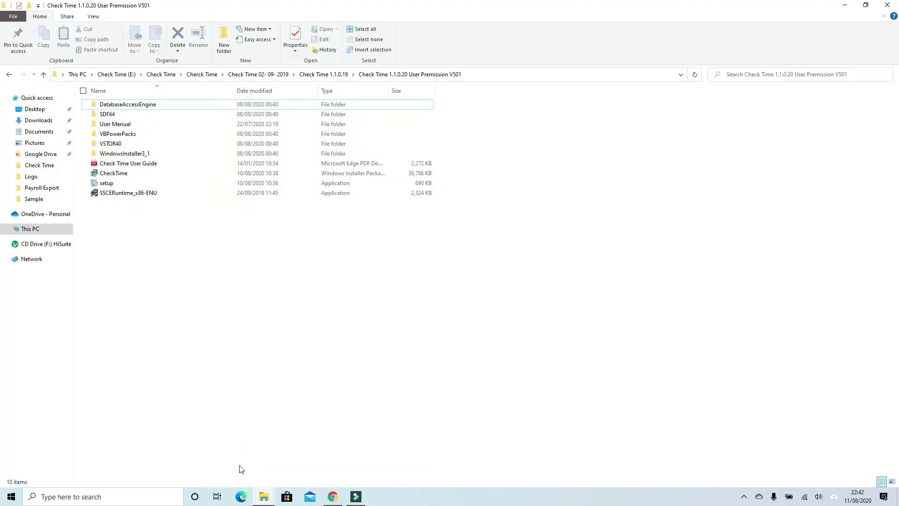
left_click(163, 182)
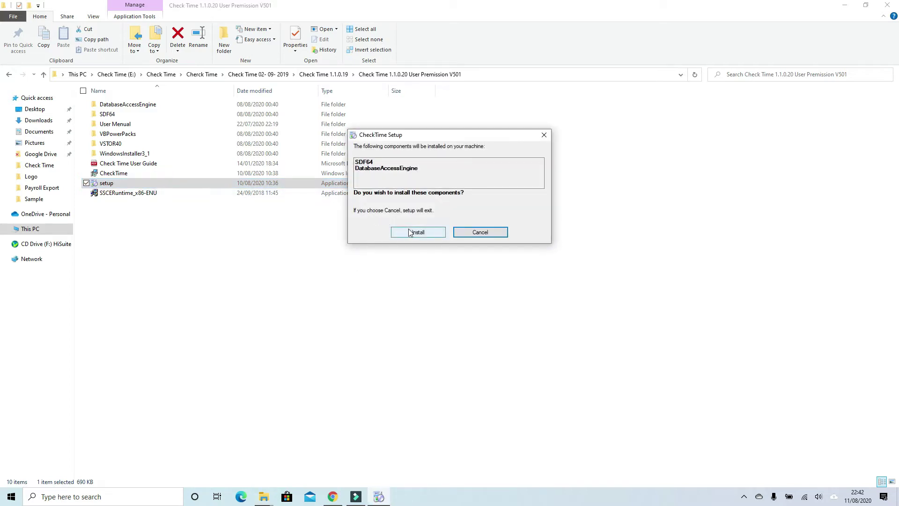
Approve the SDF64 and DatabaseAccessEngine components, then accept the licence and install SQL Server Compact 4.0 x64
left_click(410, 233)
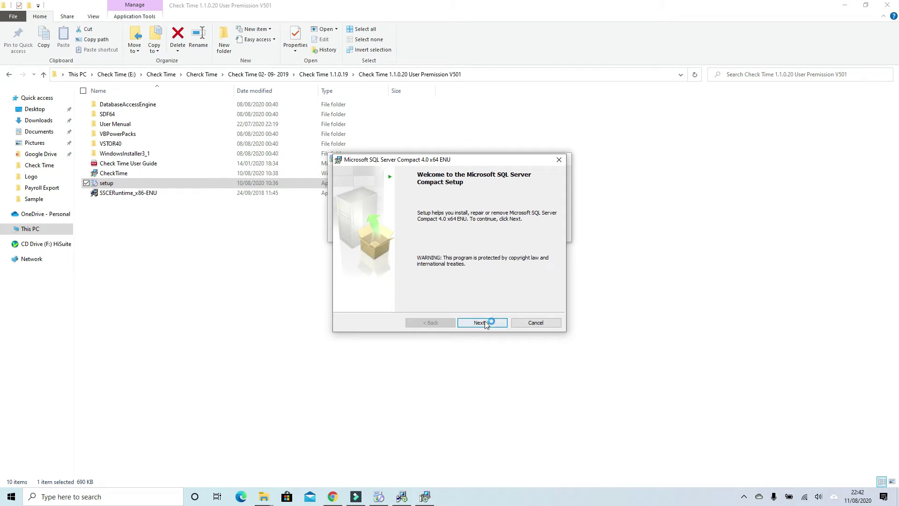
left_click(487, 324)
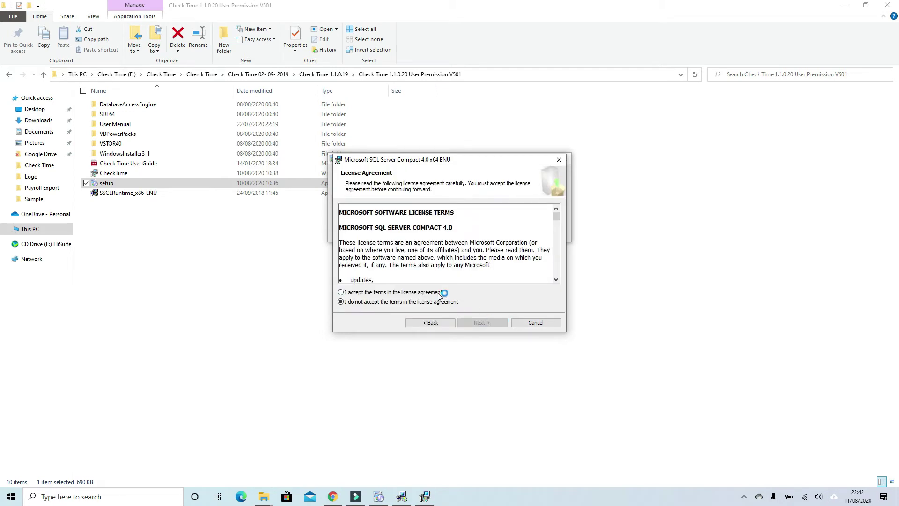
left_click(443, 293)
left_click(476, 323)
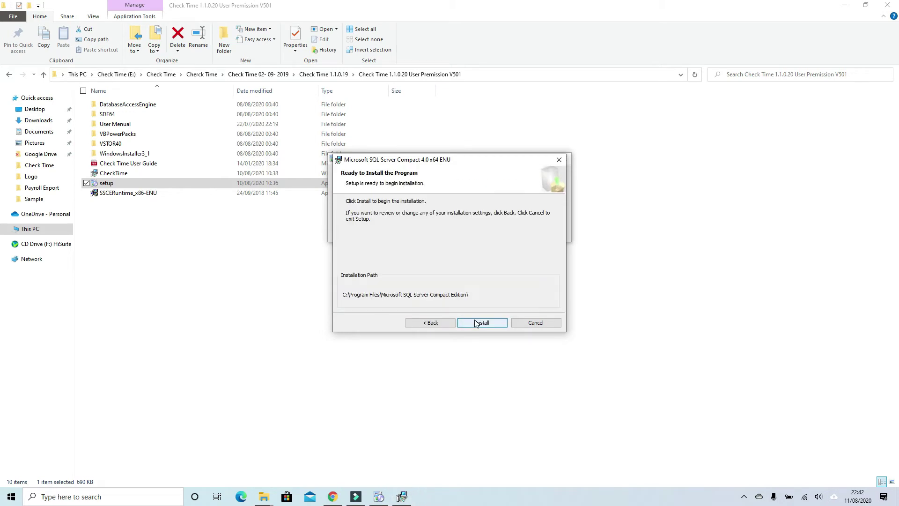
left_click(476, 322)
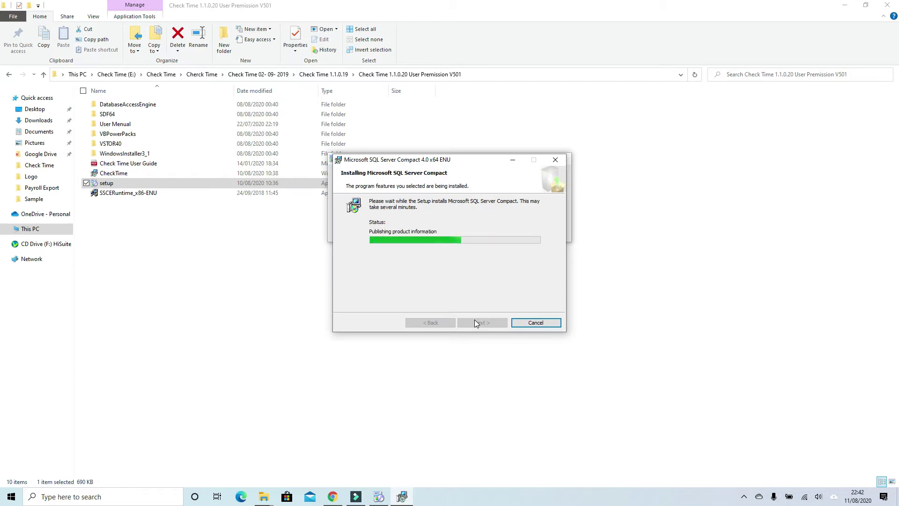
left_click(533, 323)
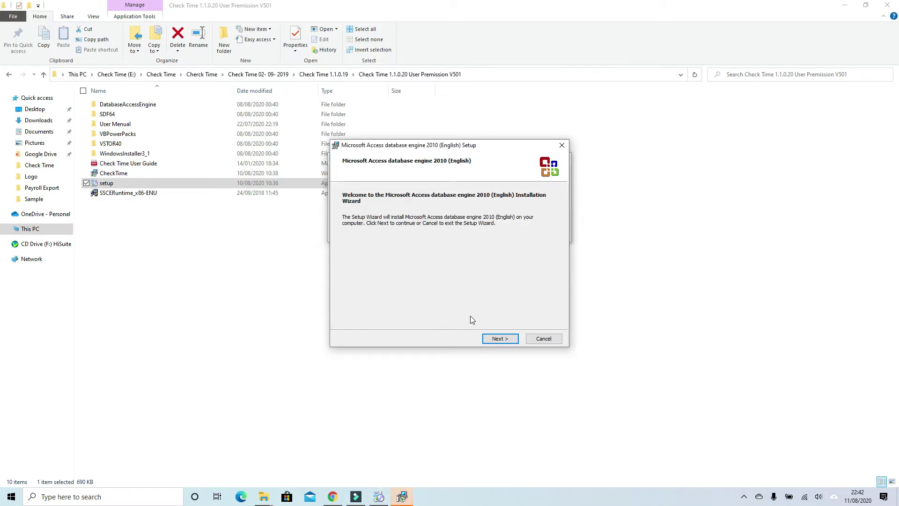
Accept the licence agreement and install Microsoft Access Database Engine 2010
left_click(498, 341)
left_click(428, 322)
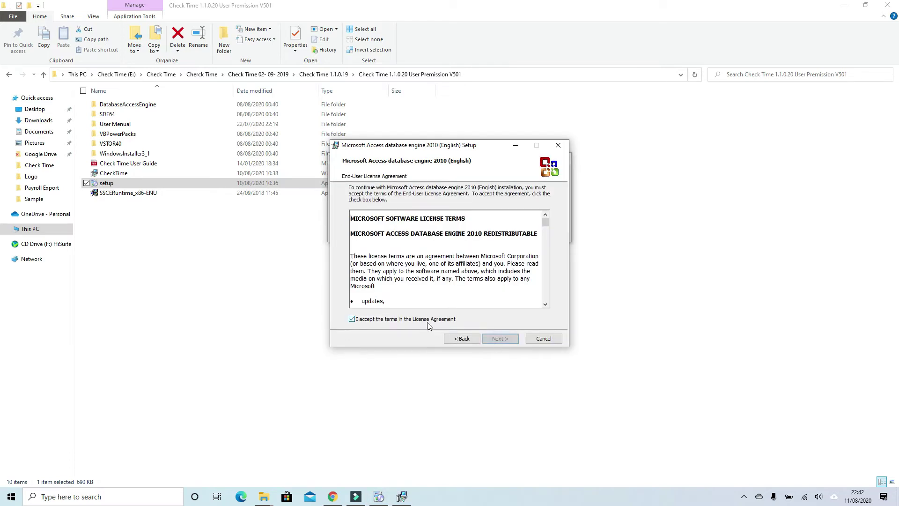
left_click(495, 338)
left_click(494, 340)
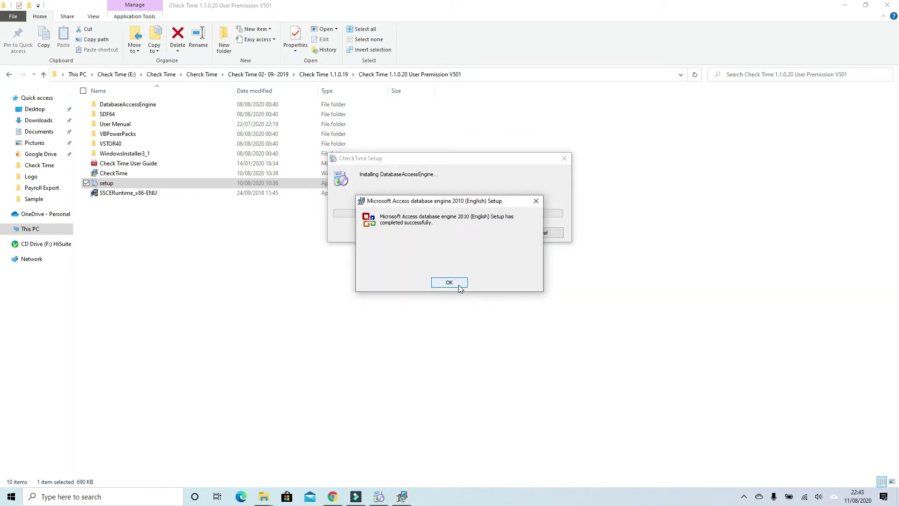
Install CheckTime for everyone into C:\Program Files (x86)\CheckTime\CheckTime\ and close the finished installer
left_click(459, 284)
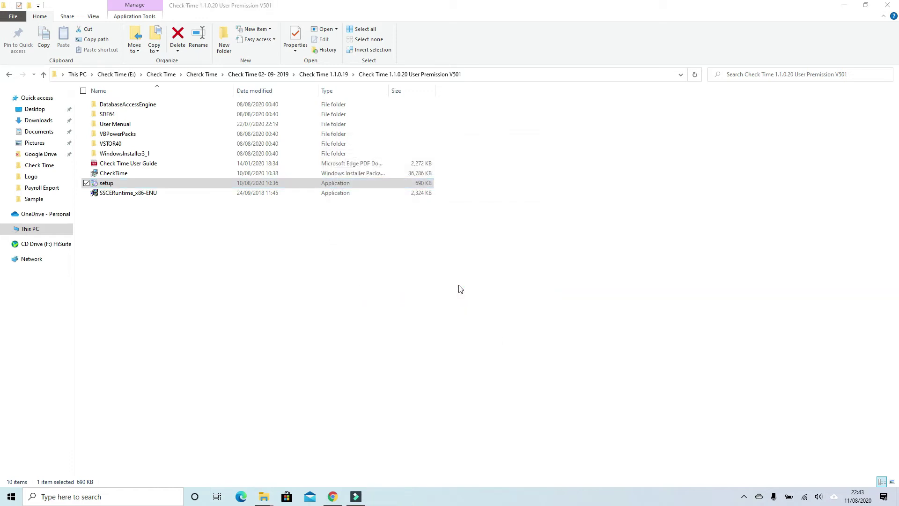
left_click(540, 327)
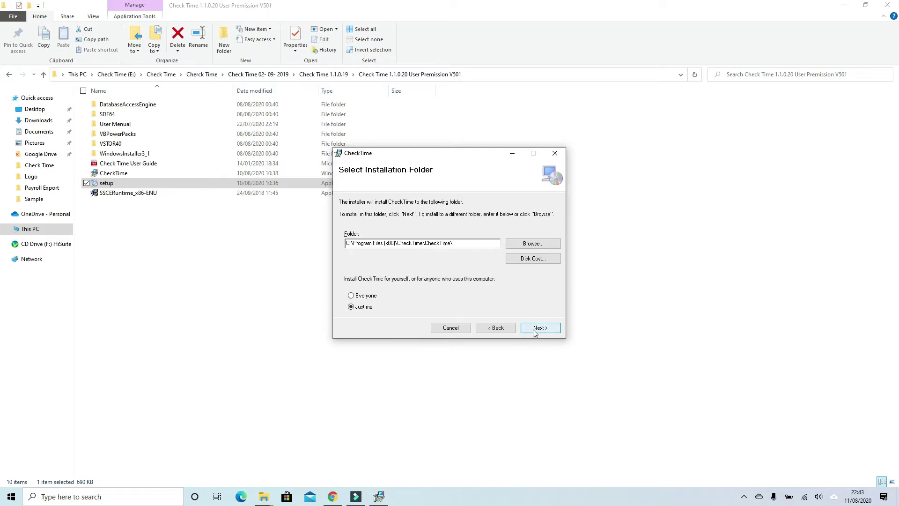
left_click(371, 296)
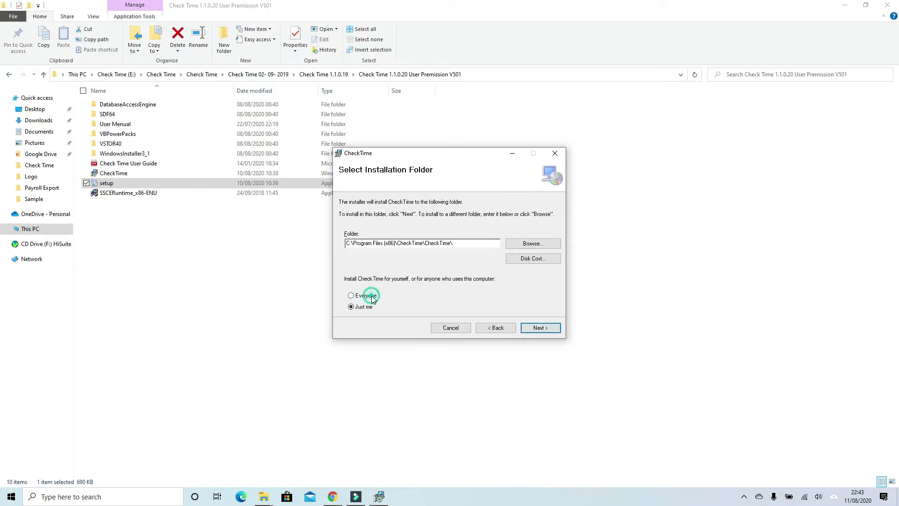
left_click(534, 327)
left_click(530, 327)
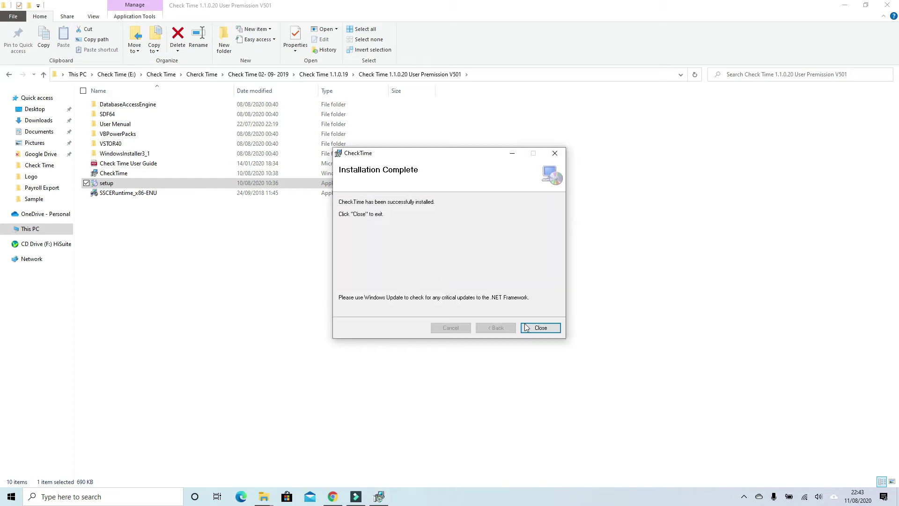
left_click(526, 328)
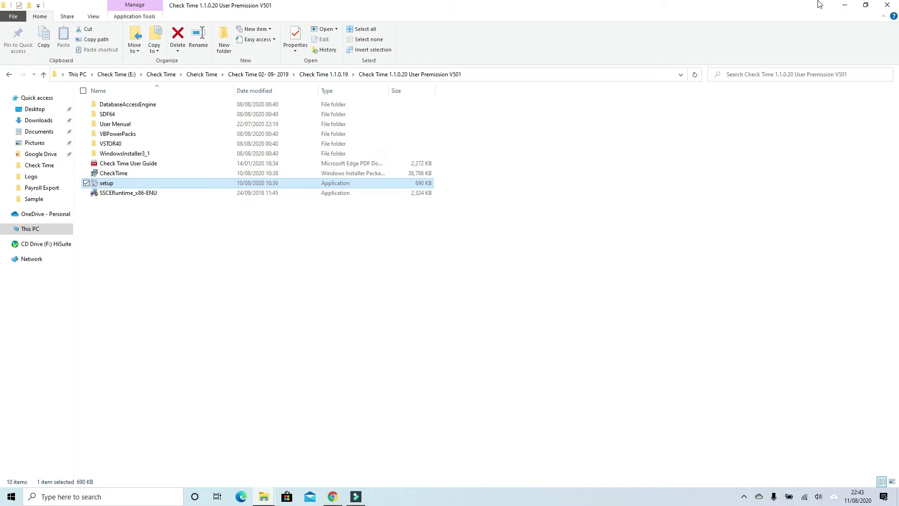
Launch CheckTime from the desktop shortcut and activate it with the licence key
left_click(844, 5)
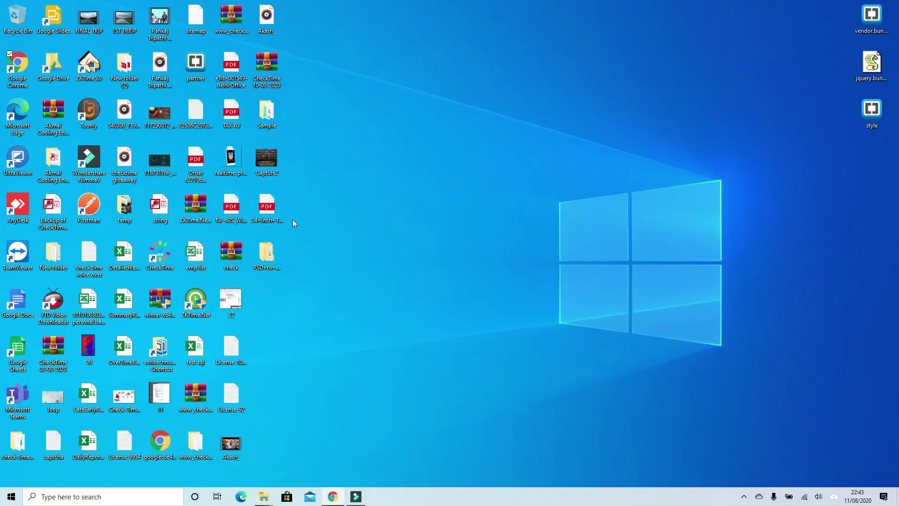
left_click(158, 255)
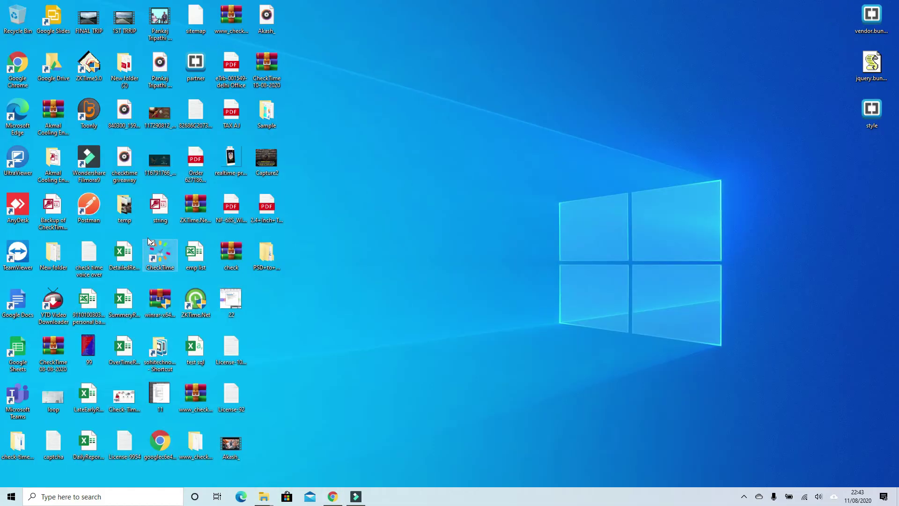
double_click(168, 257)
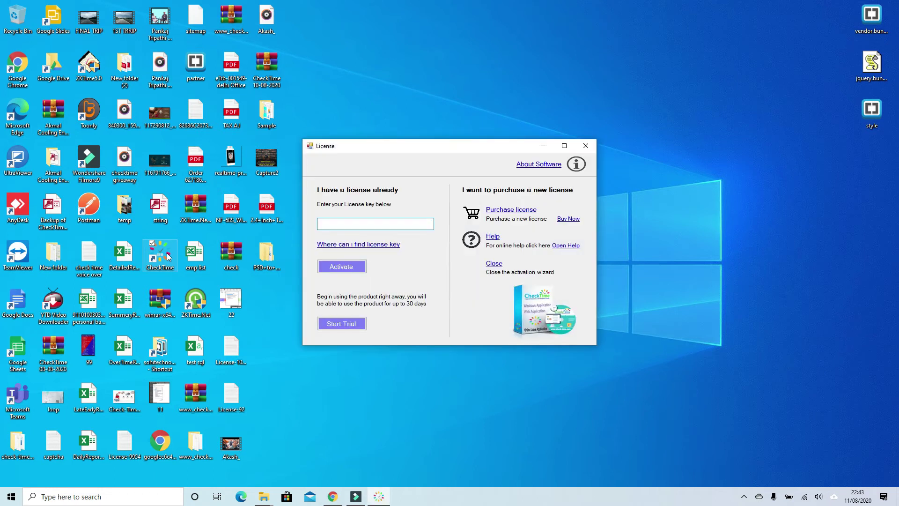
type("1111")
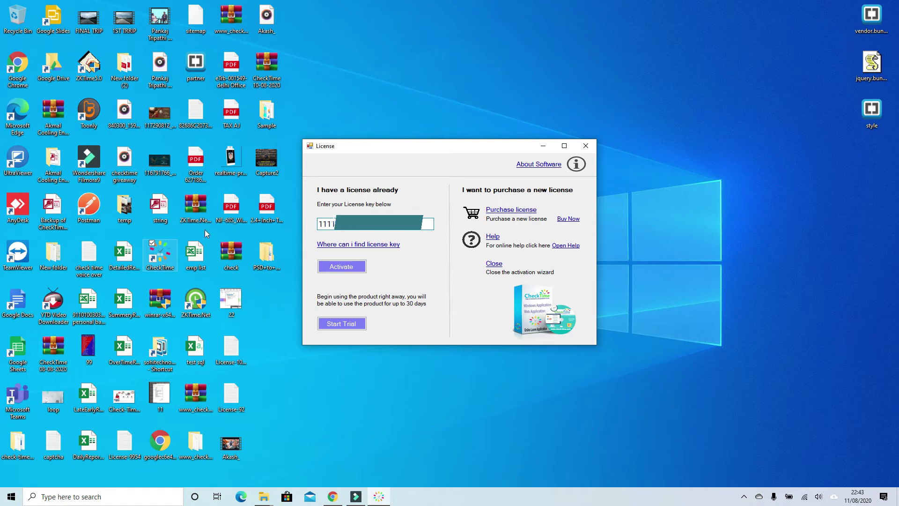
left_click(326, 269)
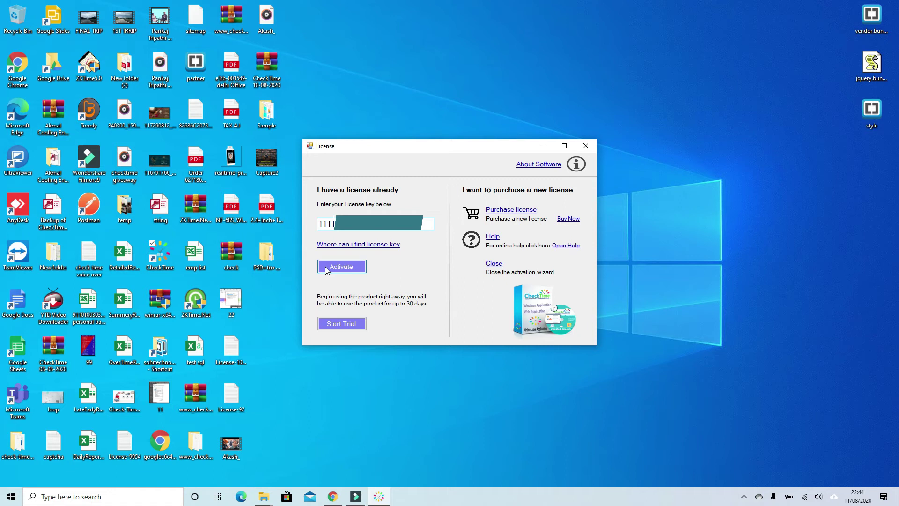
left_click(326, 268)
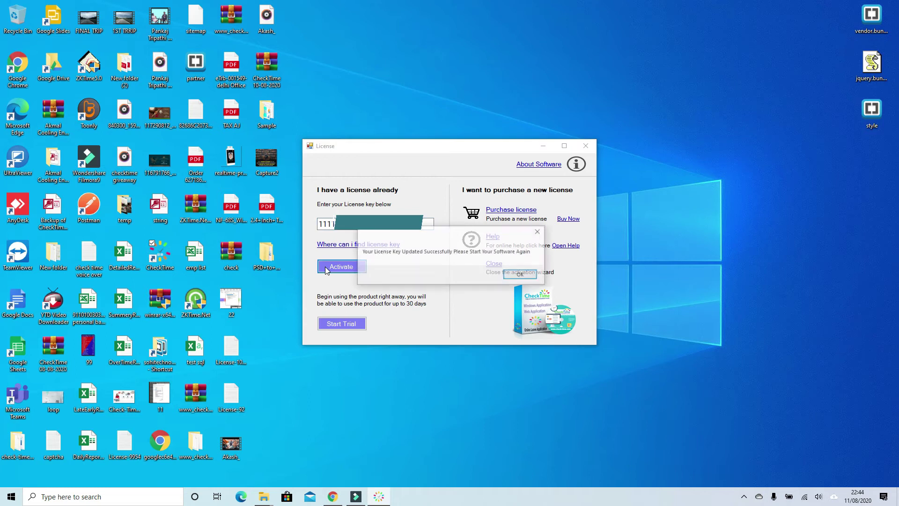
left_click(521, 274)
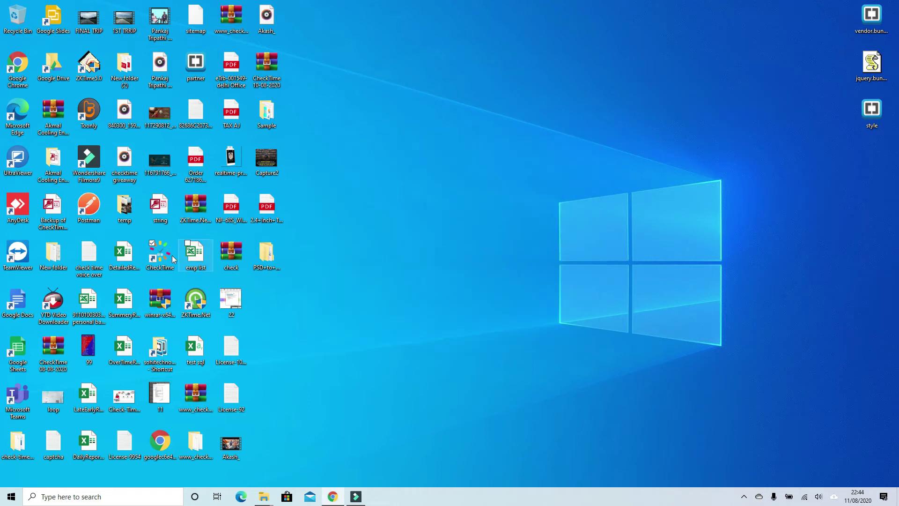
Relaunch CheckTime and accept its terms and conditions
double_click(156, 260)
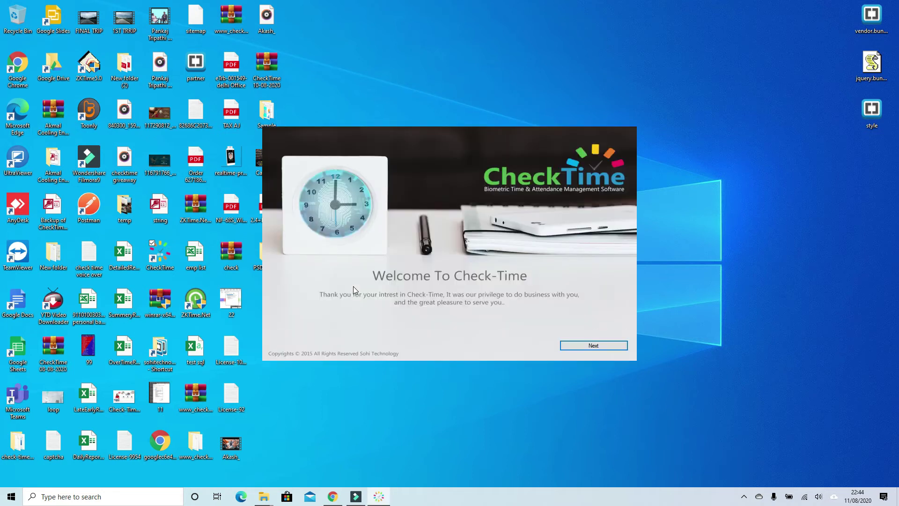
left_click(607, 349)
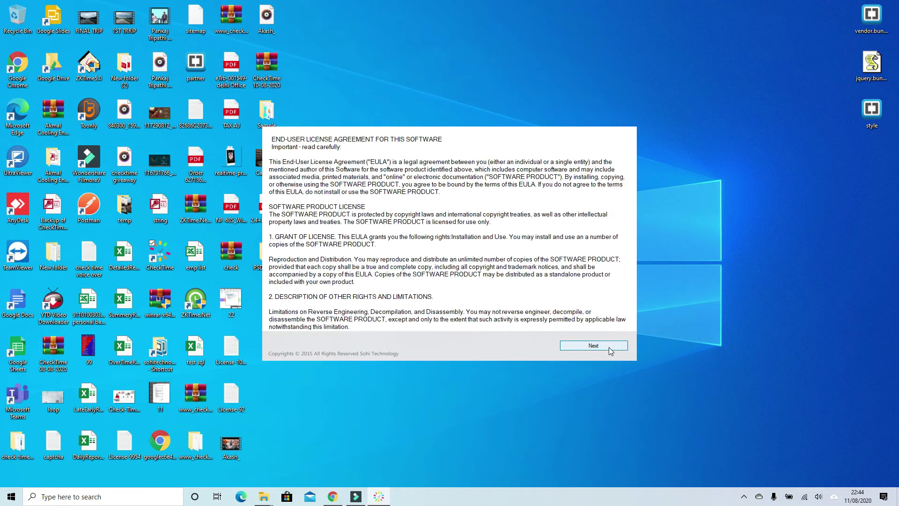
left_click(520, 346)
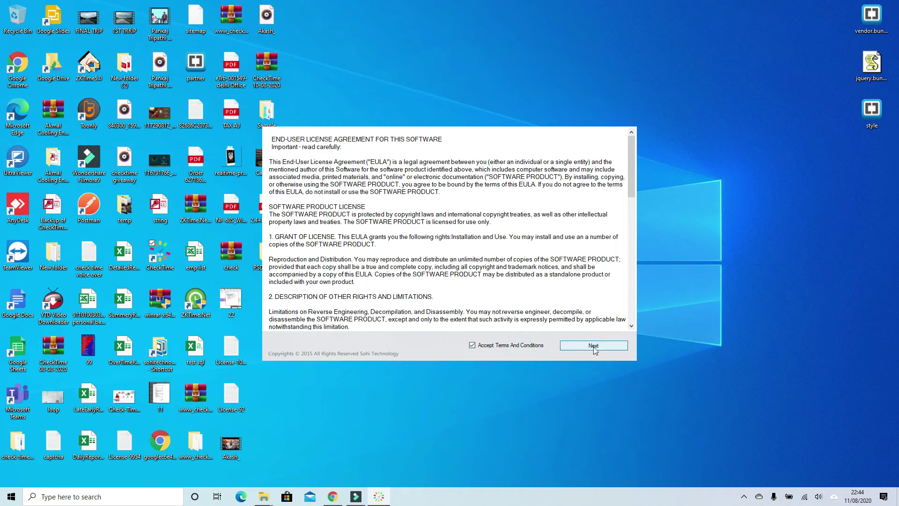
left_click(594, 348)
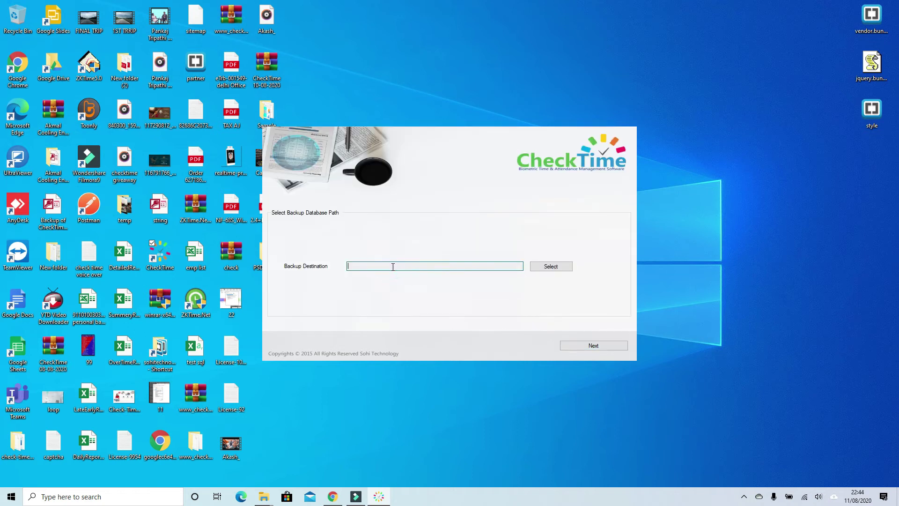
Set the database backup destination to the Sample folder on the Desktop
left_click(561, 273)
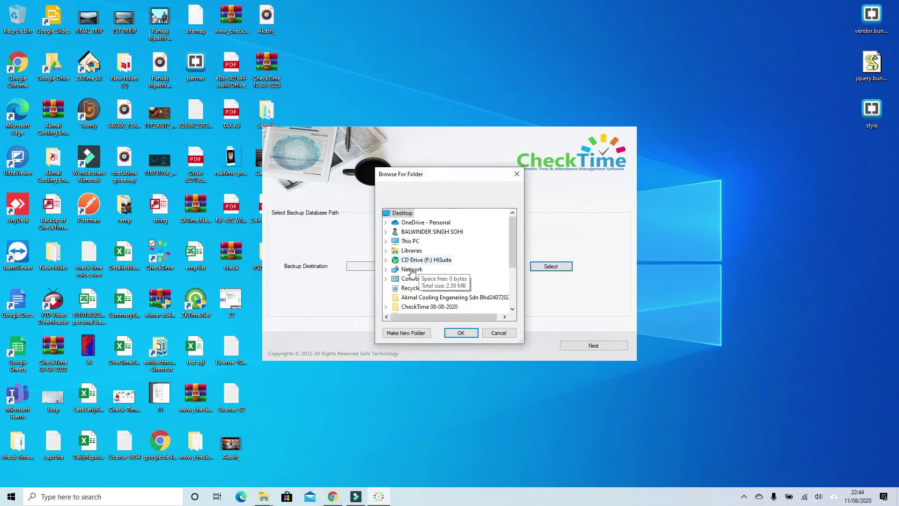
scroll(427, 281, "down", 3)
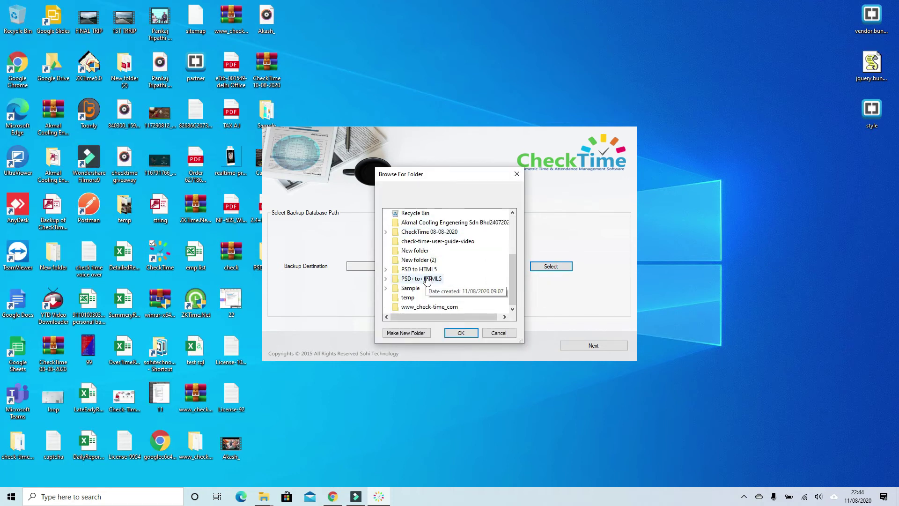
left_click(416, 289)
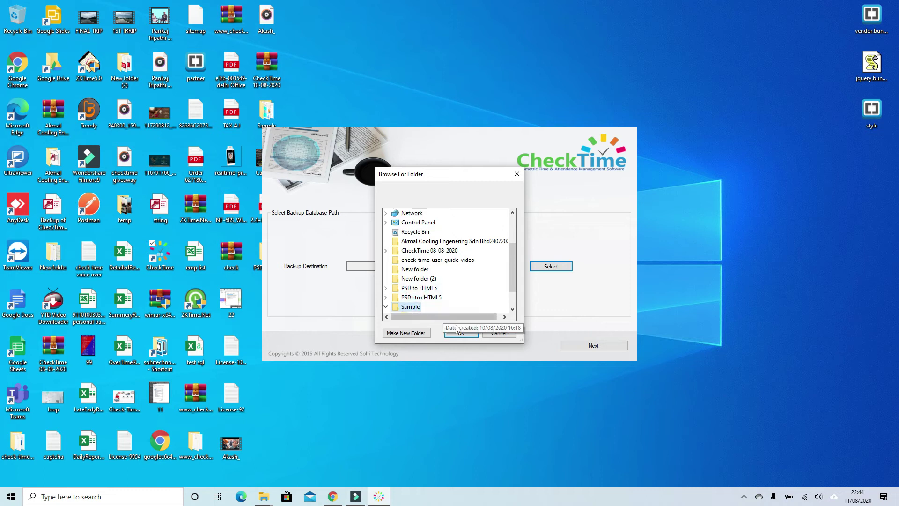
left_click(459, 333)
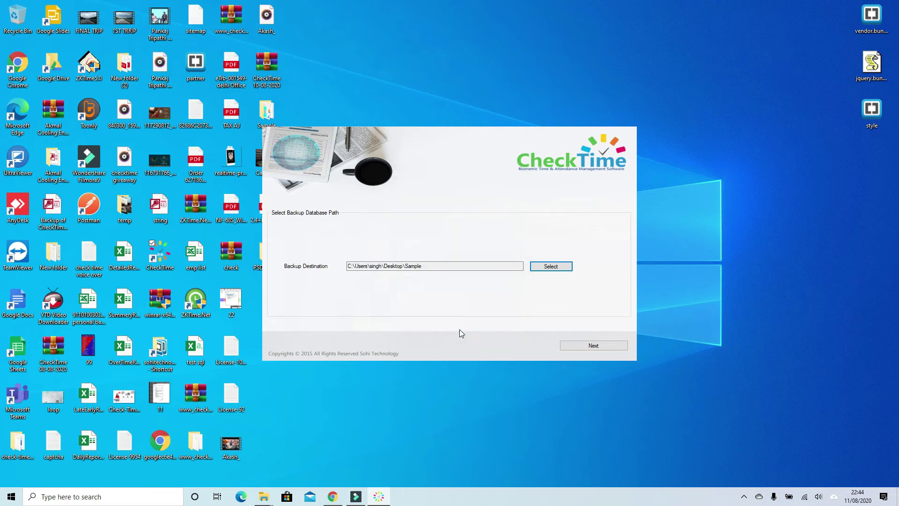
Replace the prefilled company name with 'Sohi Technology Pvt Ltd'
left_click(603, 346)
double_click(346, 240)
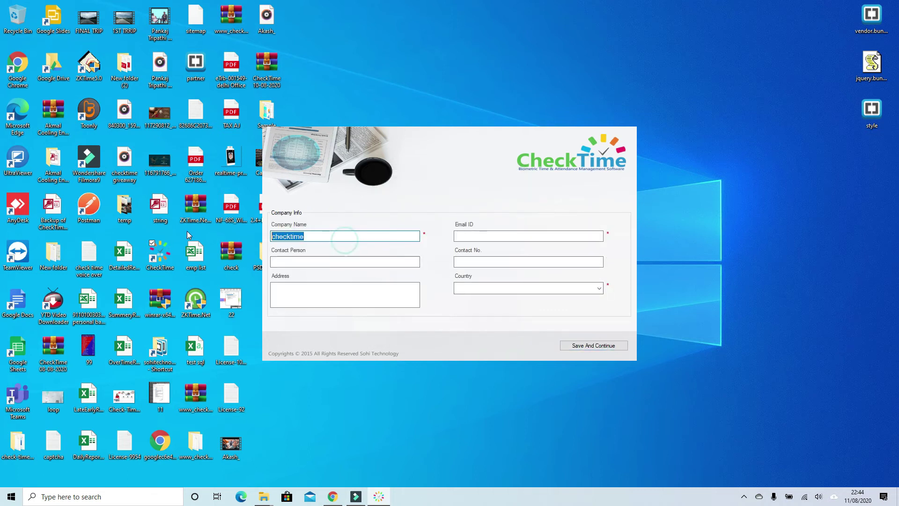
type("Sohi")
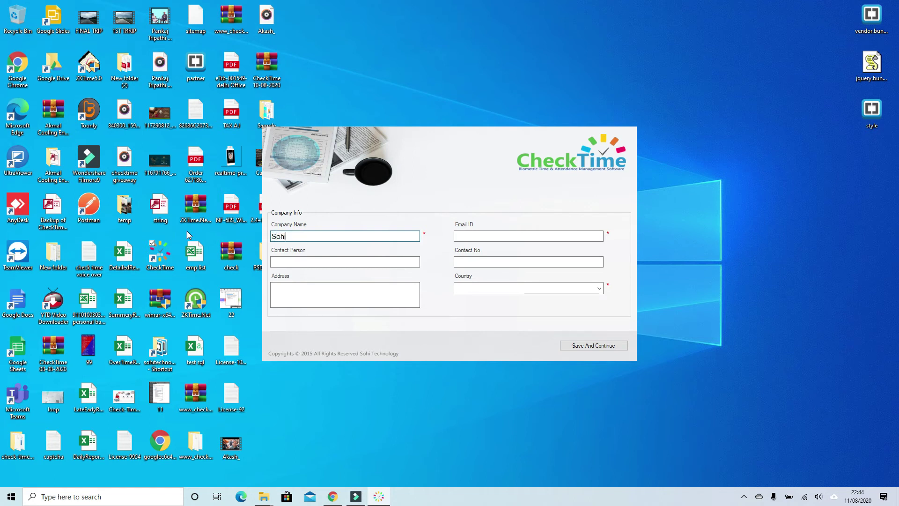
type(" technology")
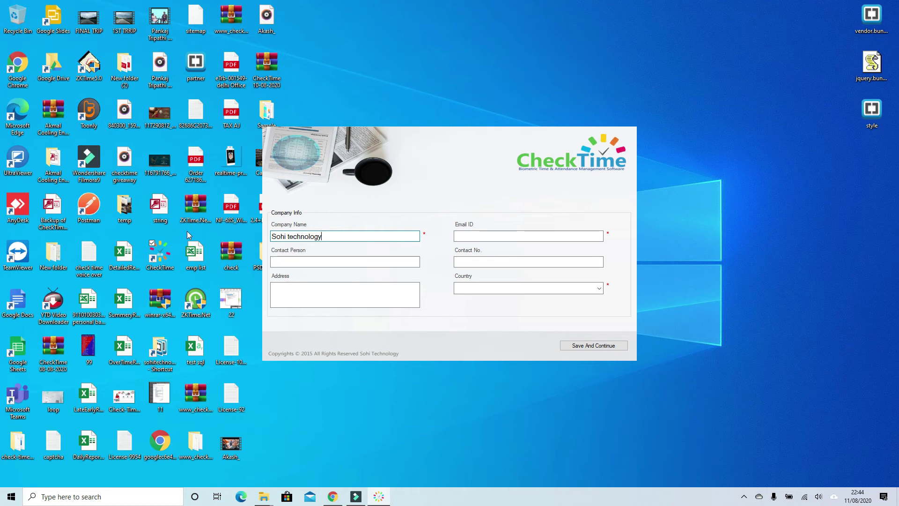
key("BackSpace")
key("BackSpace")
key("BackSpace")
key("BackSpace")
key("BackSpace")
key("BackSpace")
key("BackSpace")
key("BackSpace")
key("BackSpace")
key("BackSpace")
type("Technology Pvt")
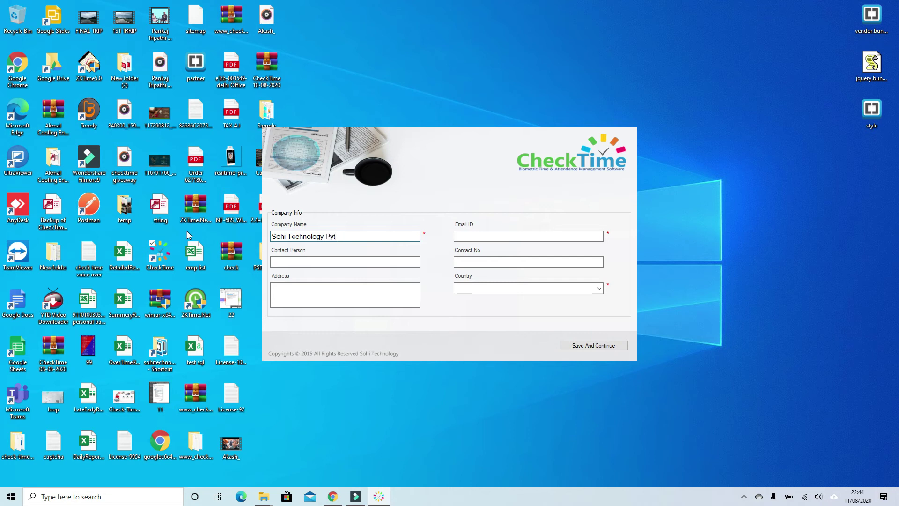
type(" Ltd")
Fill in the company e-mail, contact person and phone number, set country to Malaysia, and save
key("Tab")
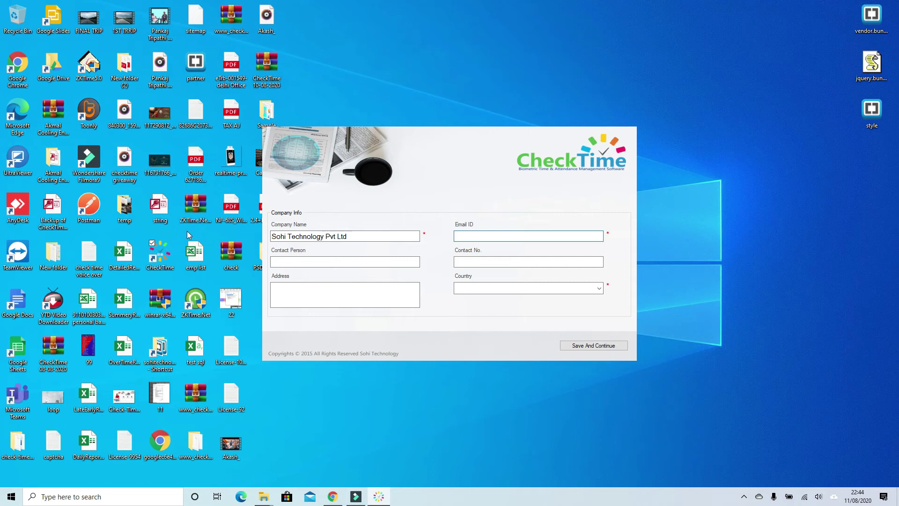
type("sohi")
key("BackSpace")
key("BackSpace")
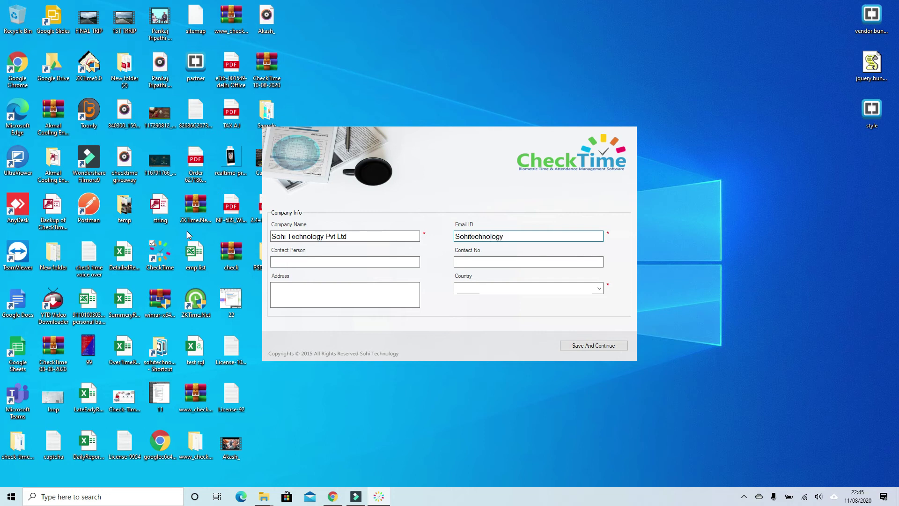
key("Tab")
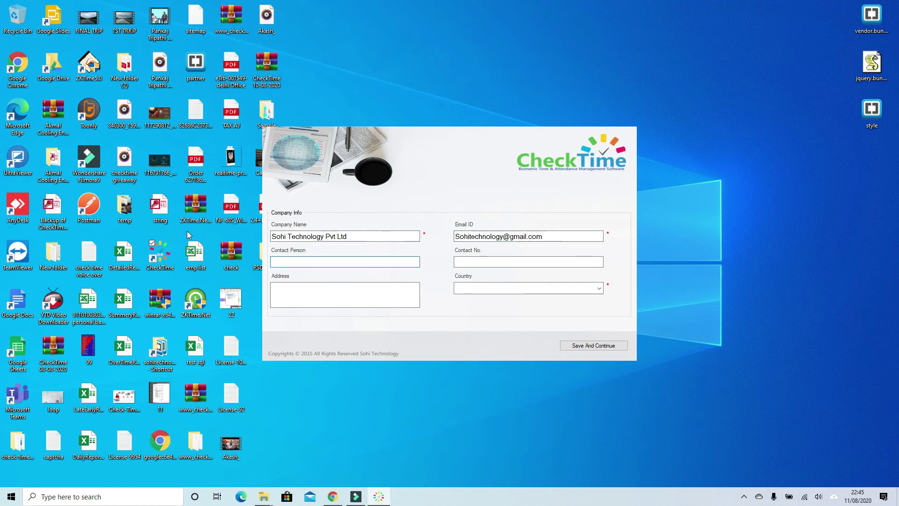
type("Sohi")
key("Tab")
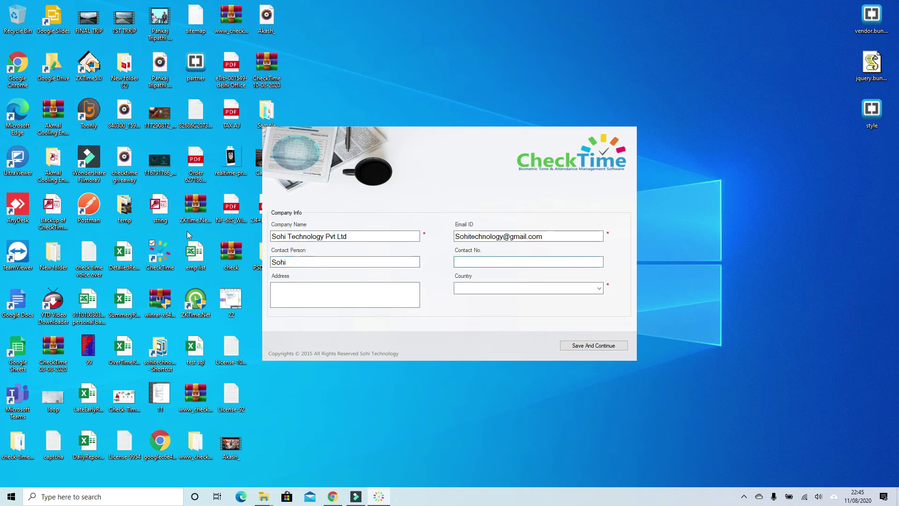
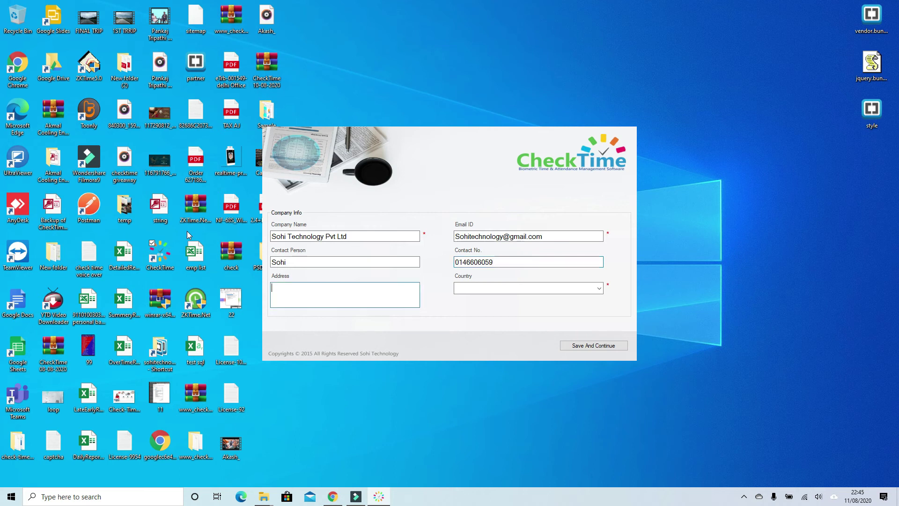
key("Tab")
type("Mal")
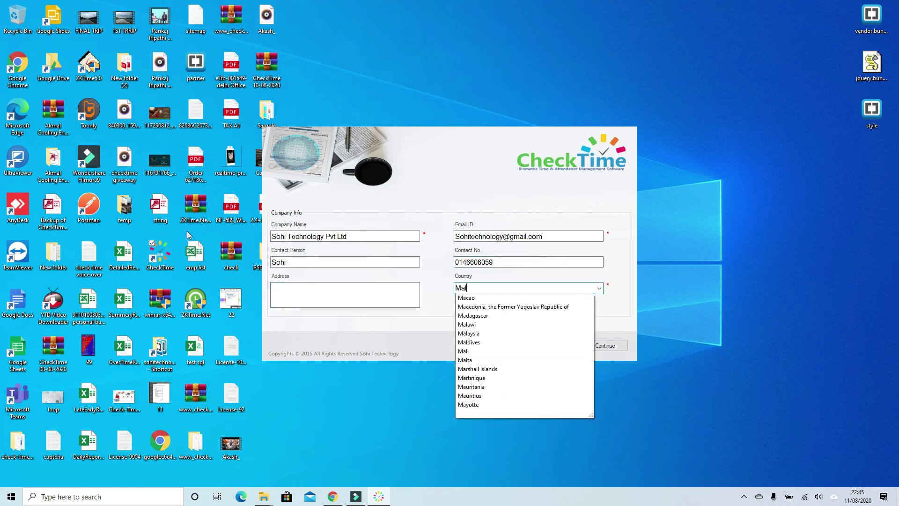
type("aysia")
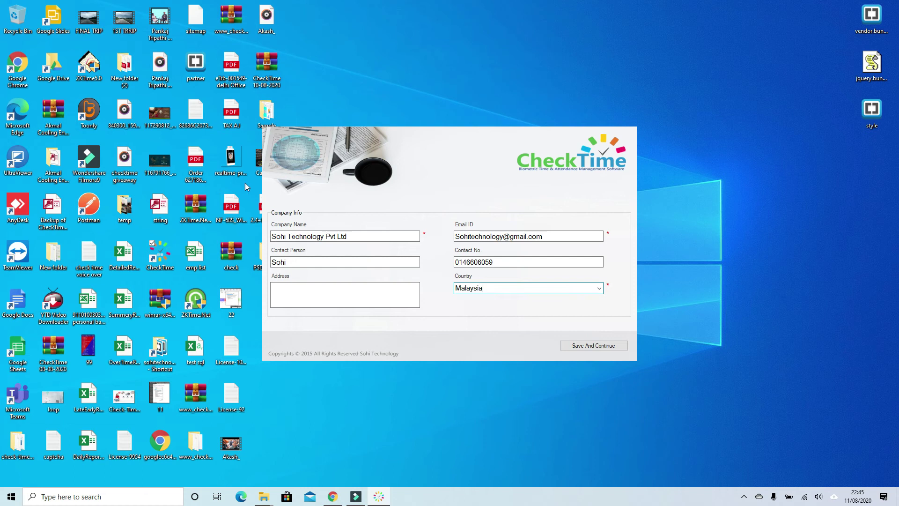
left_click(599, 346)
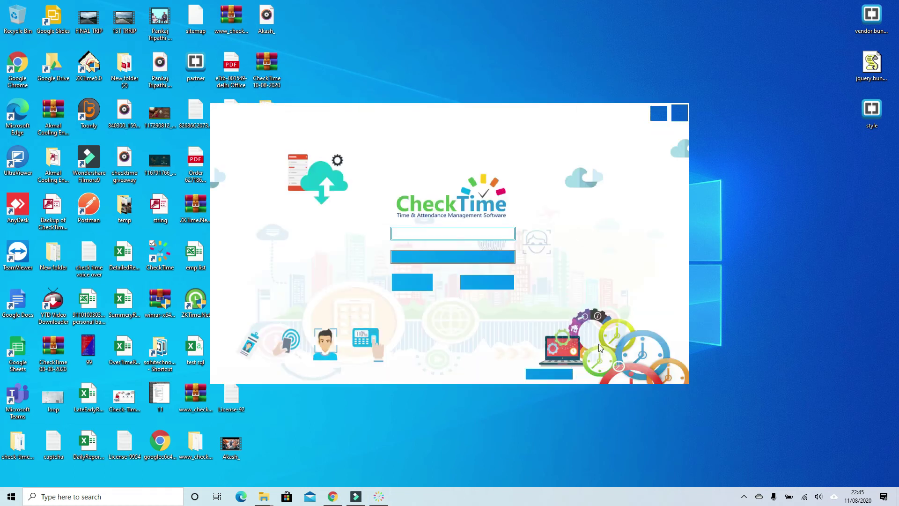
Log in with username admin and the account password
left_click(427, 233)
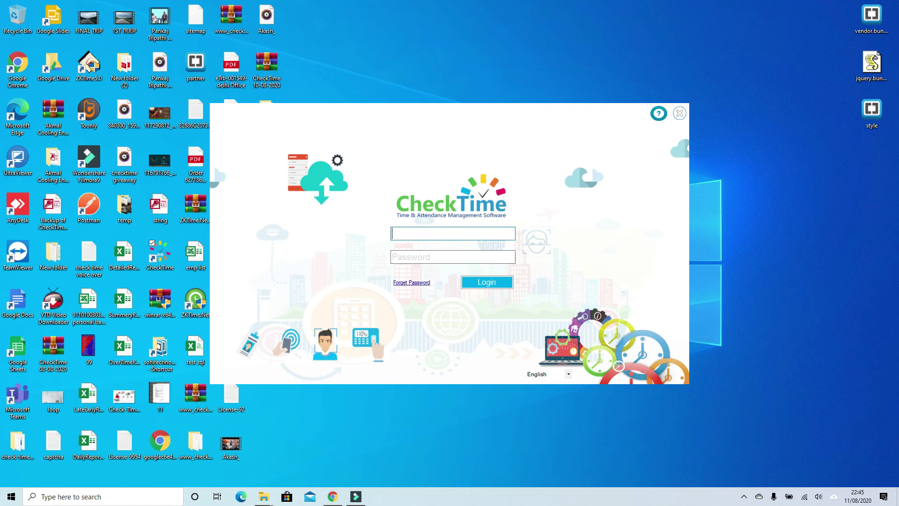
type("admin")
key("Tab")
type("*****")
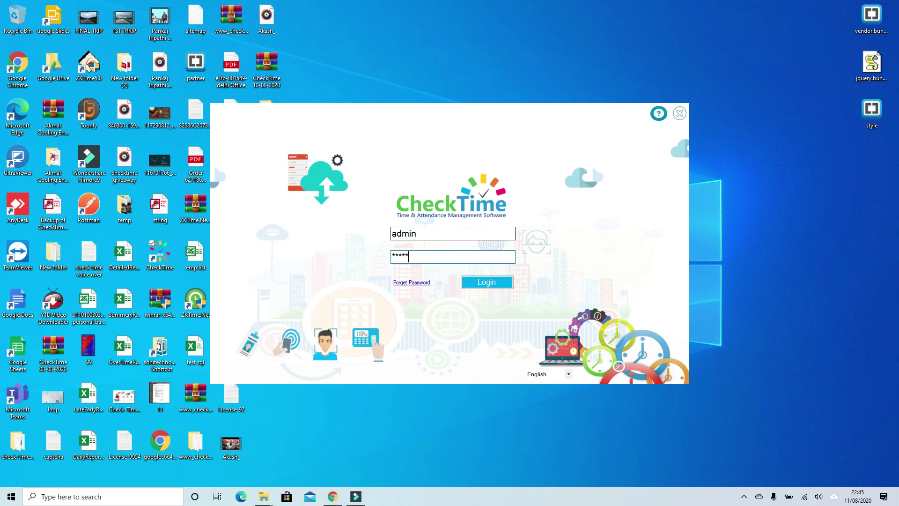
left_click(496, 283)
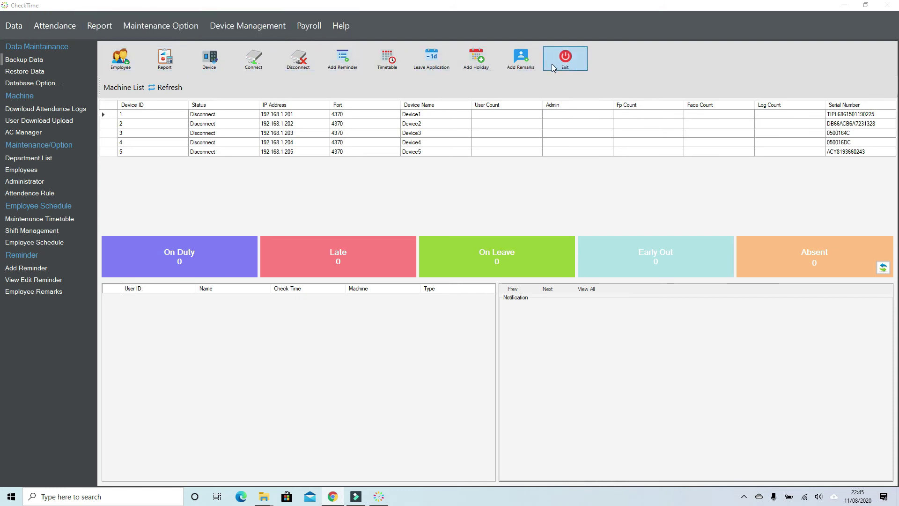
Focus the dashboard's Machine List once the five devices have loaded
left_click(106, 116)
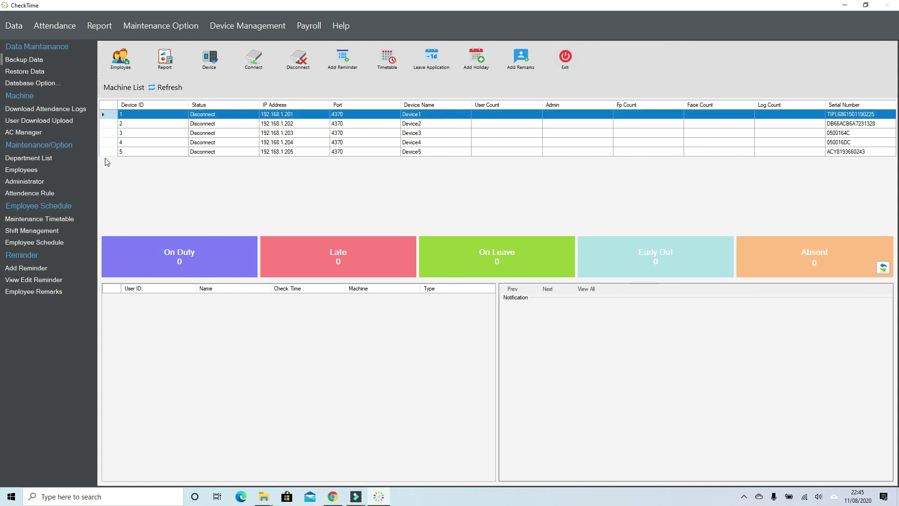
left_click(565, 64)
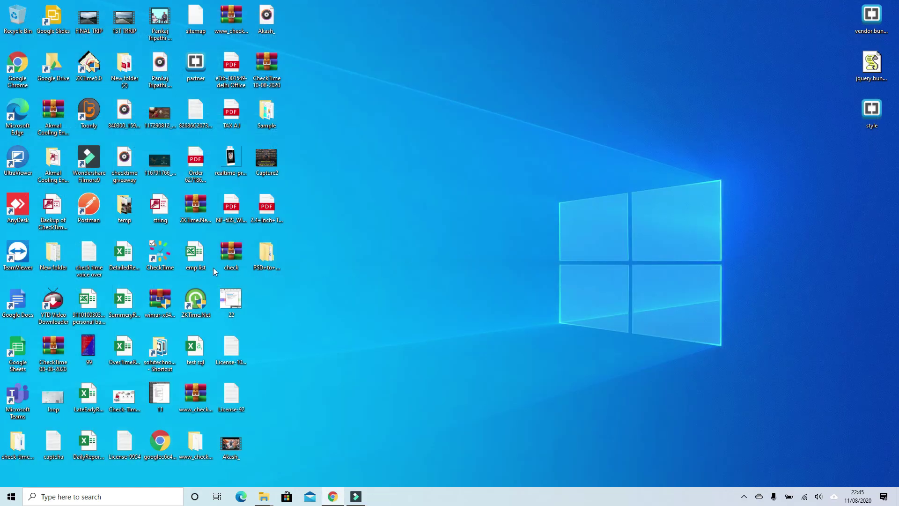
double_click(158, 261)
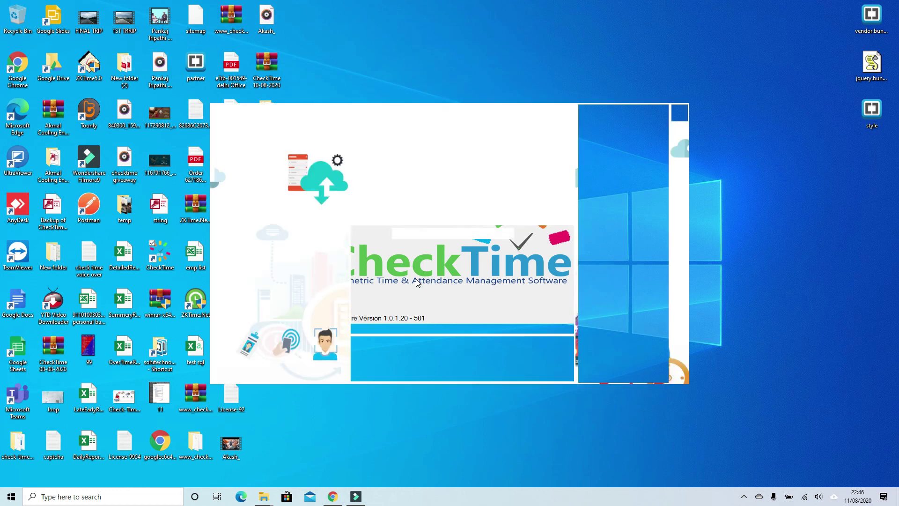
type("admin")
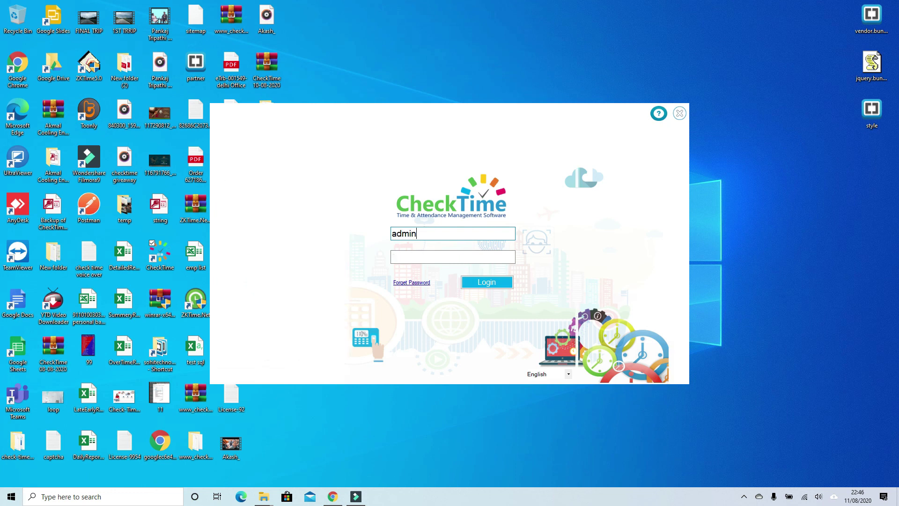
key("Tab")
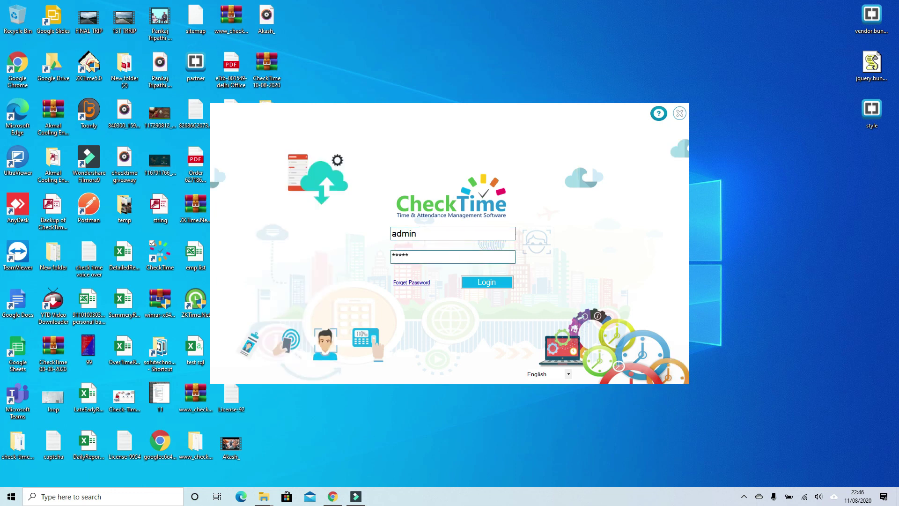
left_click(494, 283)
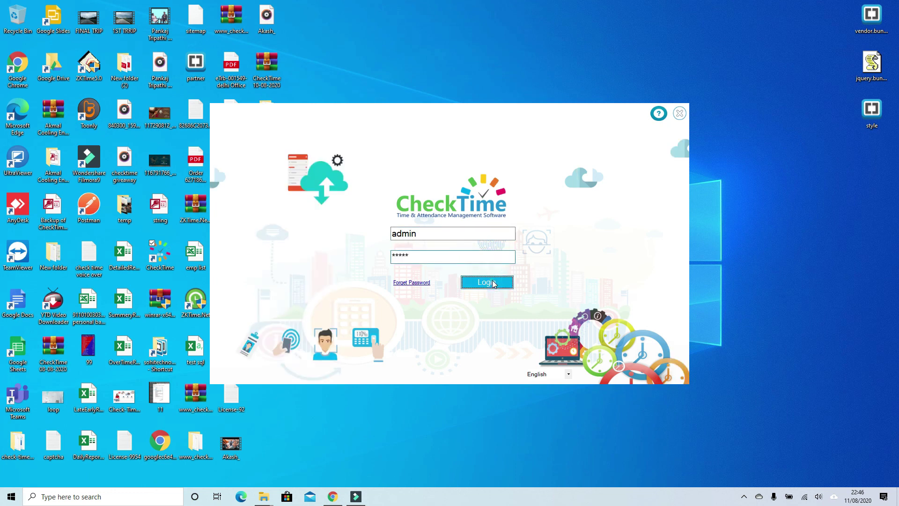